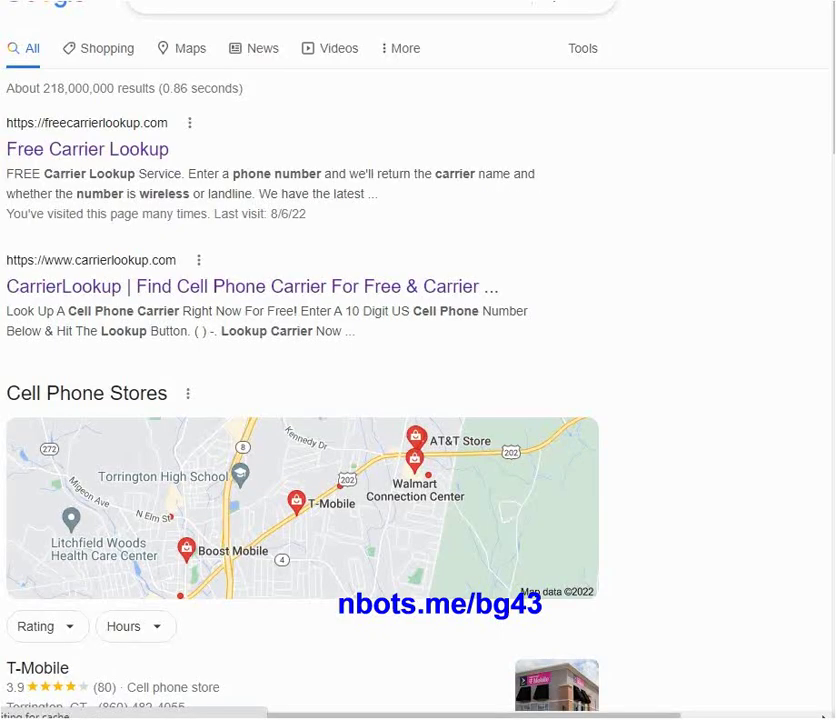
Step: Look up the first suggested phone number on Free Carrier Lookup, answering the bot check, and select its SMS gateway address
left_click(257, 50)
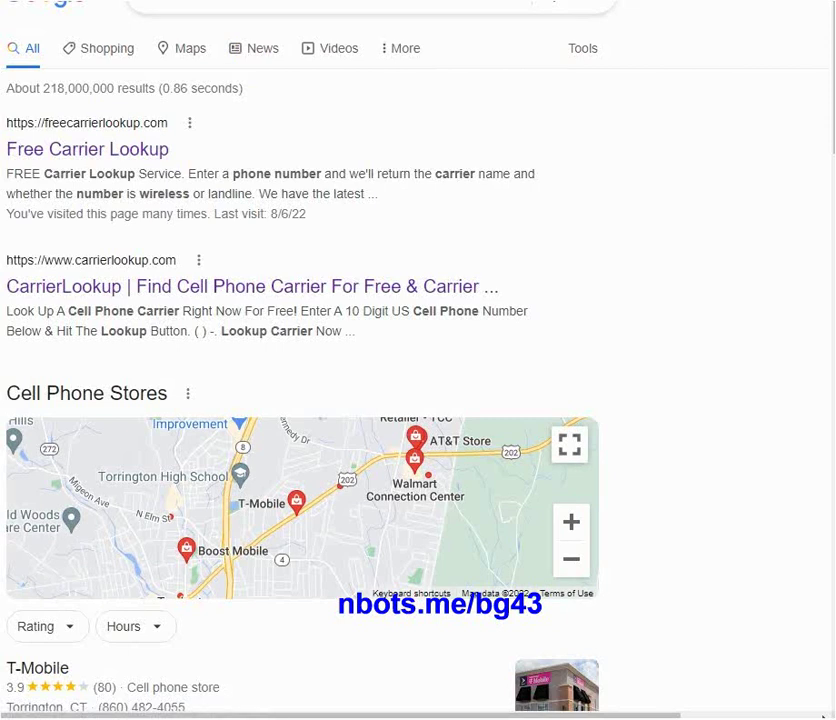
scroll(338, 158, "up", 1)
left_click(155, 178)
left_click(280, 284)
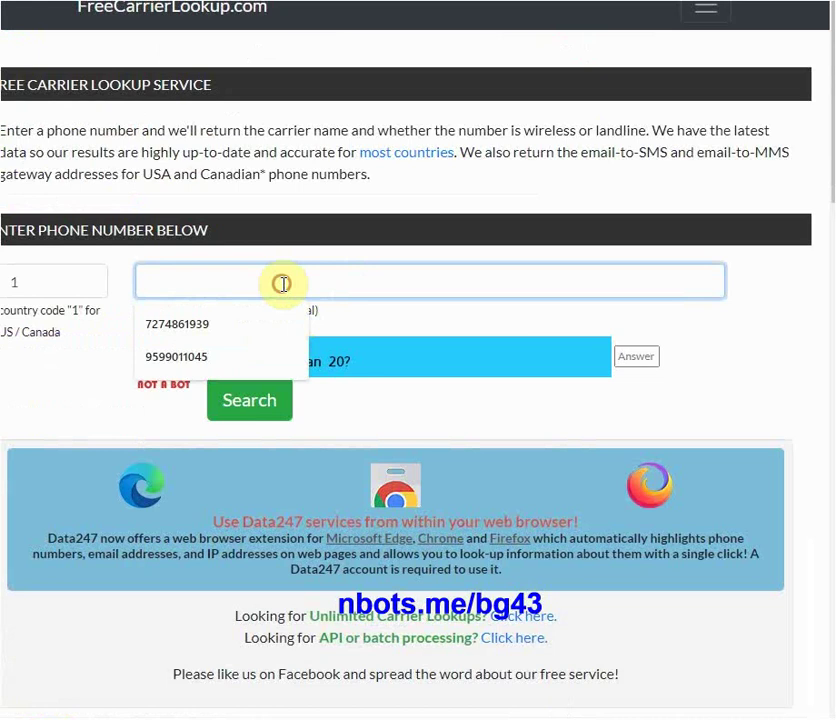
left_click(225, 320)
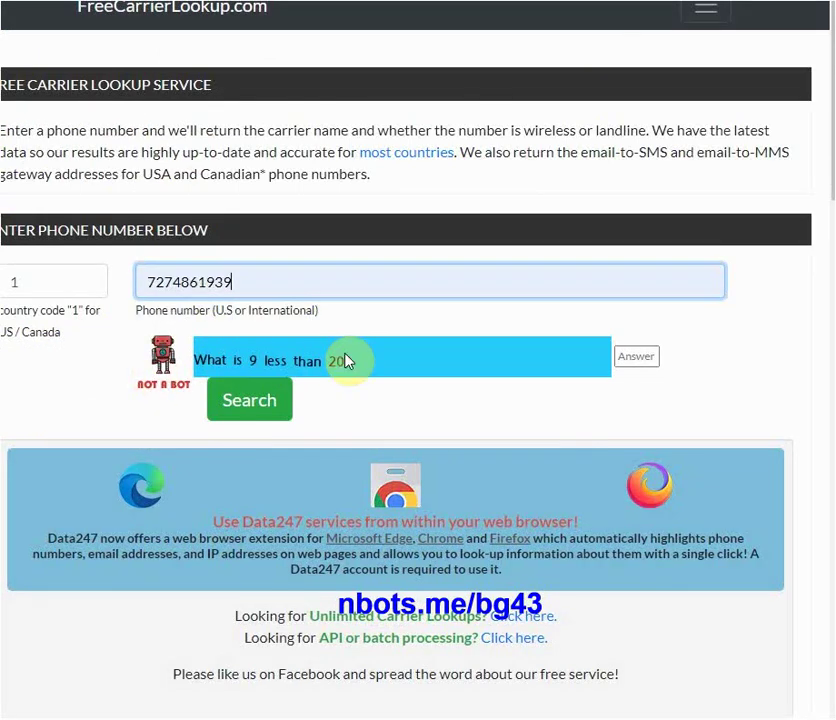
left_click(634, 356)
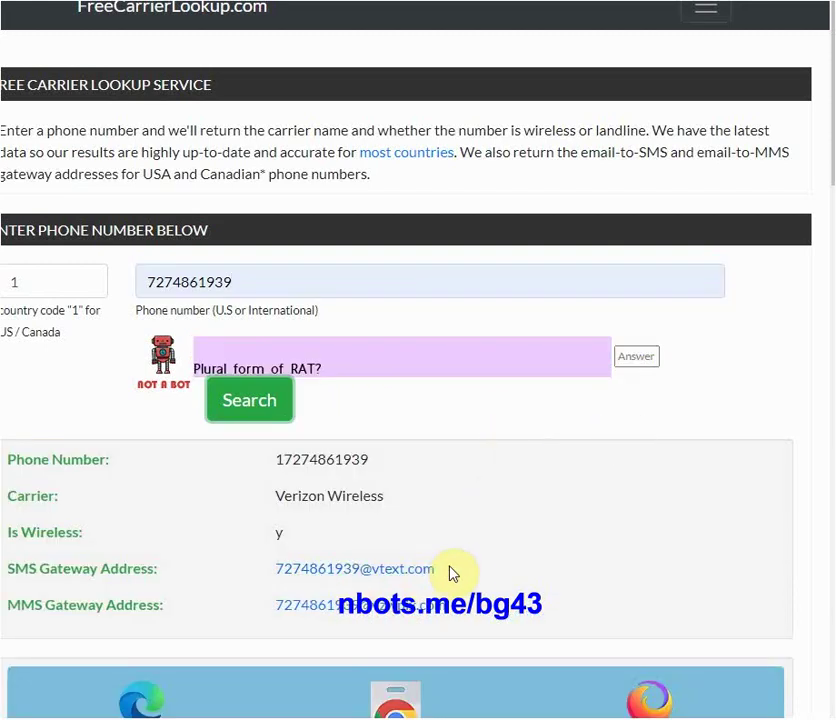
left_click_drag(440, 569, 280, 576)
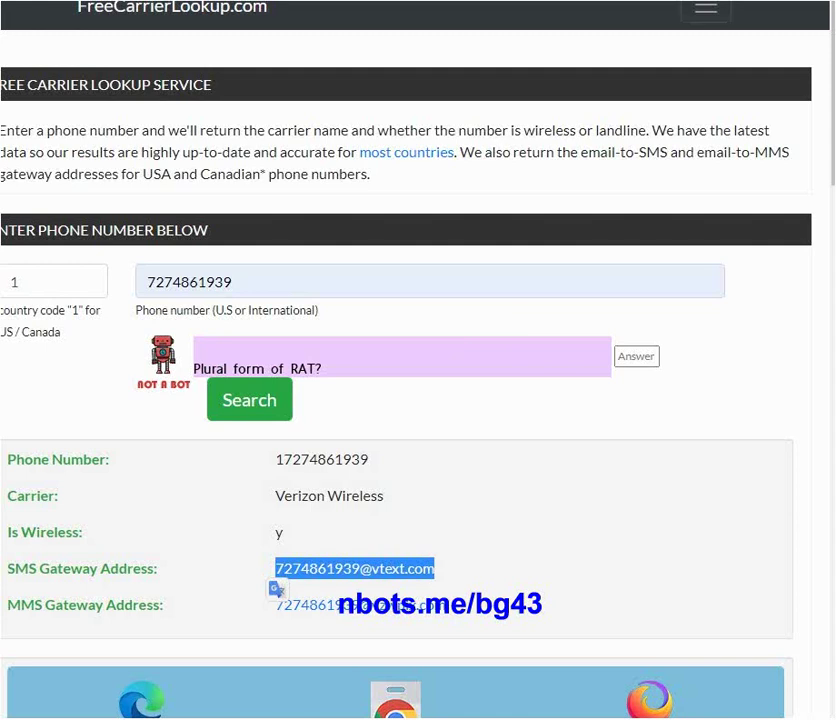
Step: Switch to Notepad and examine the list of carrier SMS gateway formats from sms.alltelwireless.com to vmobl.com
key("alt+Tab")
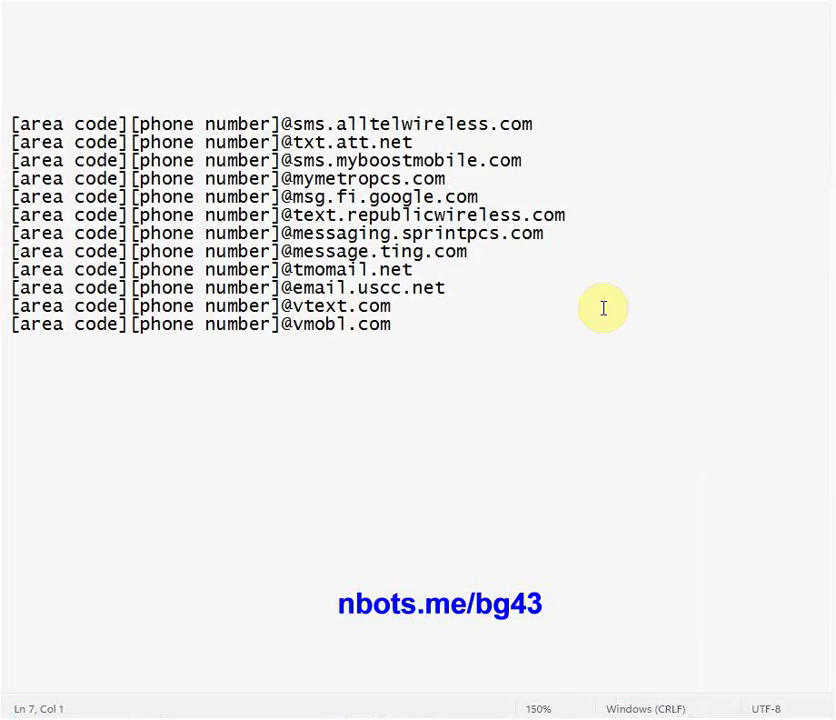
left_click(392, 324)
left_click_drag(392, 324, 284, 123)
left_click_drag(406, 335, 265, 125)
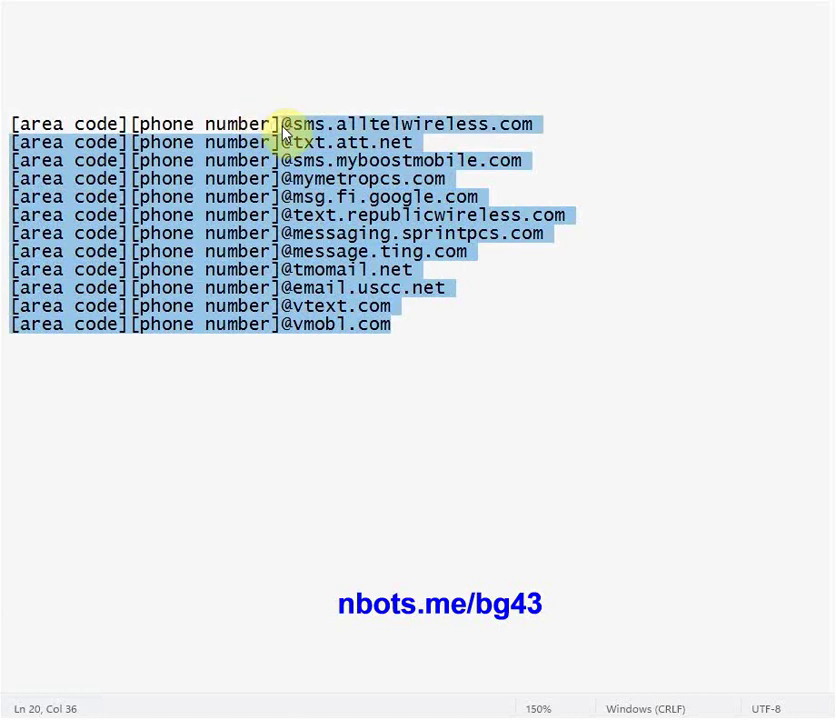
left_click(442, 328)
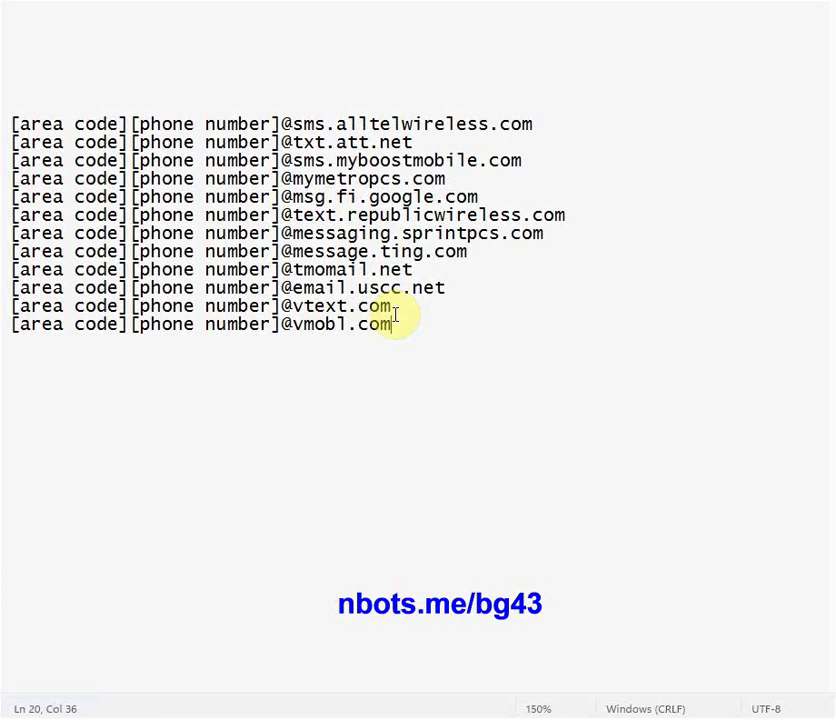
left_click_drag(392, 321, 275, 125)
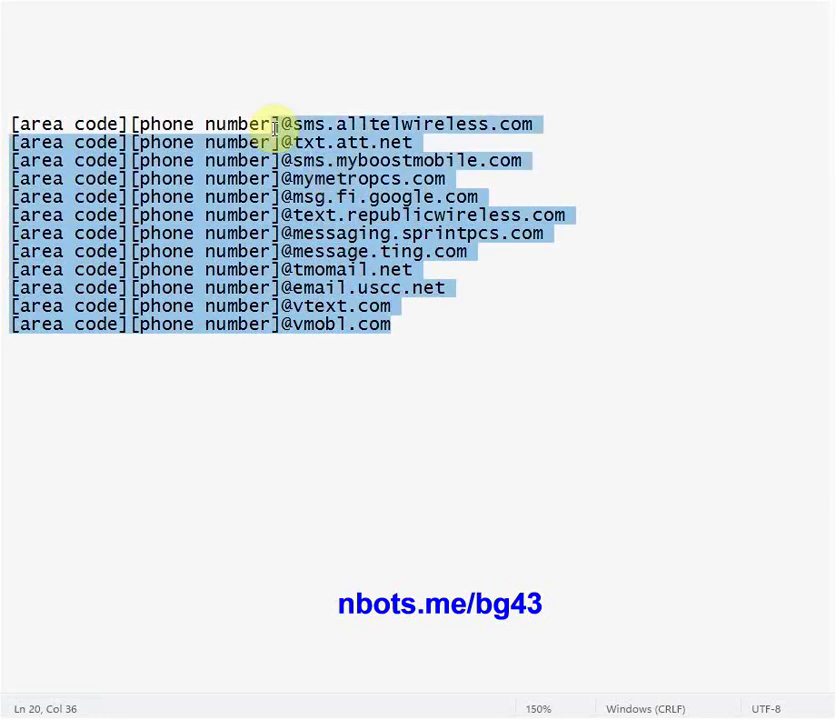
left_click(276, 91)
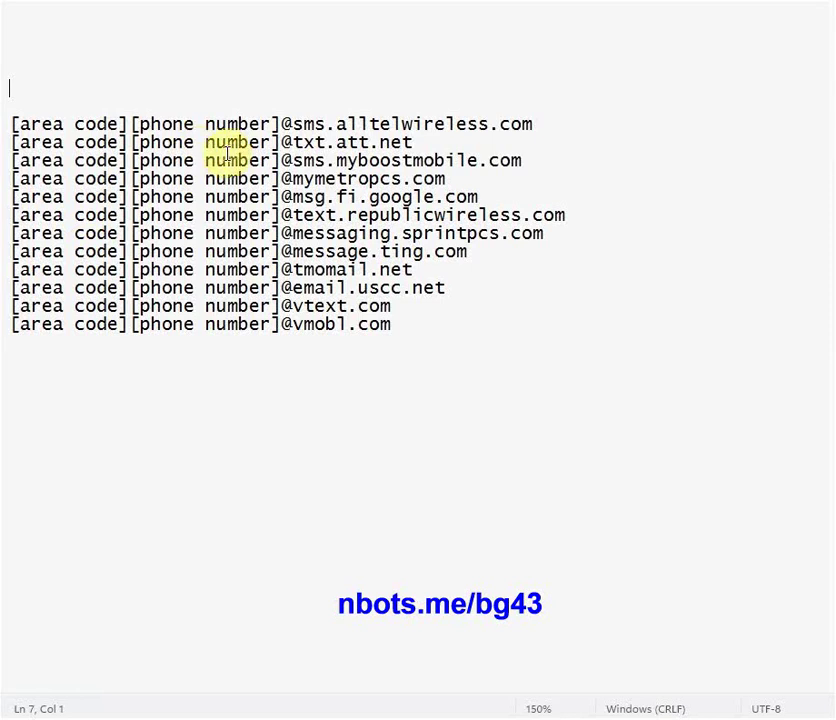
Step: Copy the comma-separated gateway addresses from Notepad into the recipient field of a new Proton Mail message
scroll(418, 300, "up", 2)
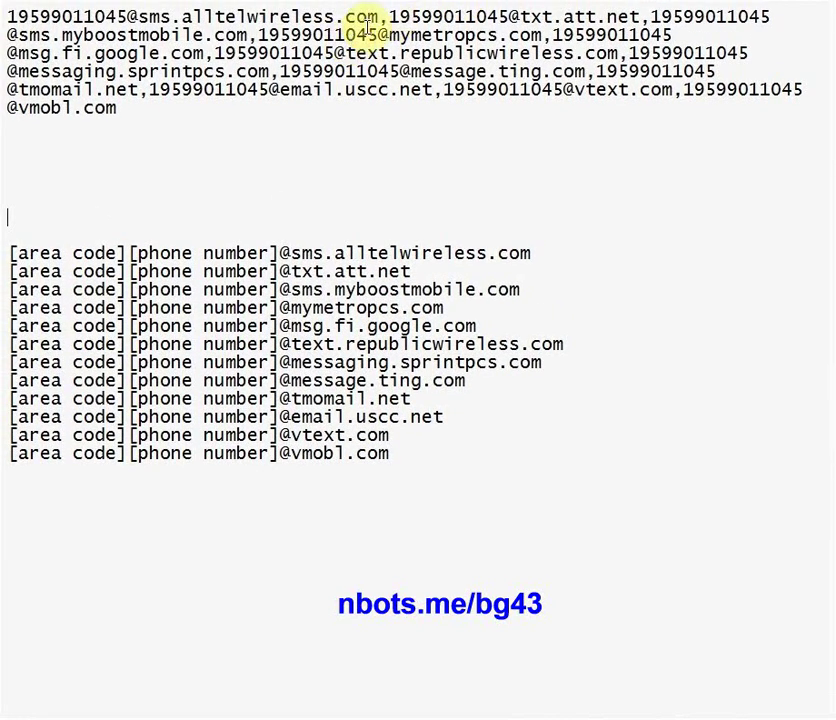
left_click(138, 110)
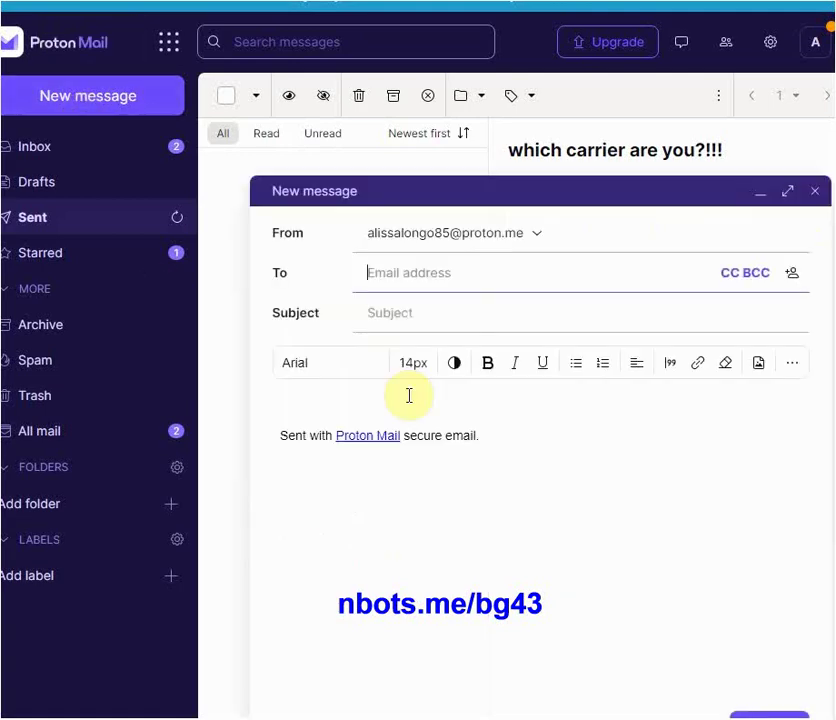
left_click(410, 272)
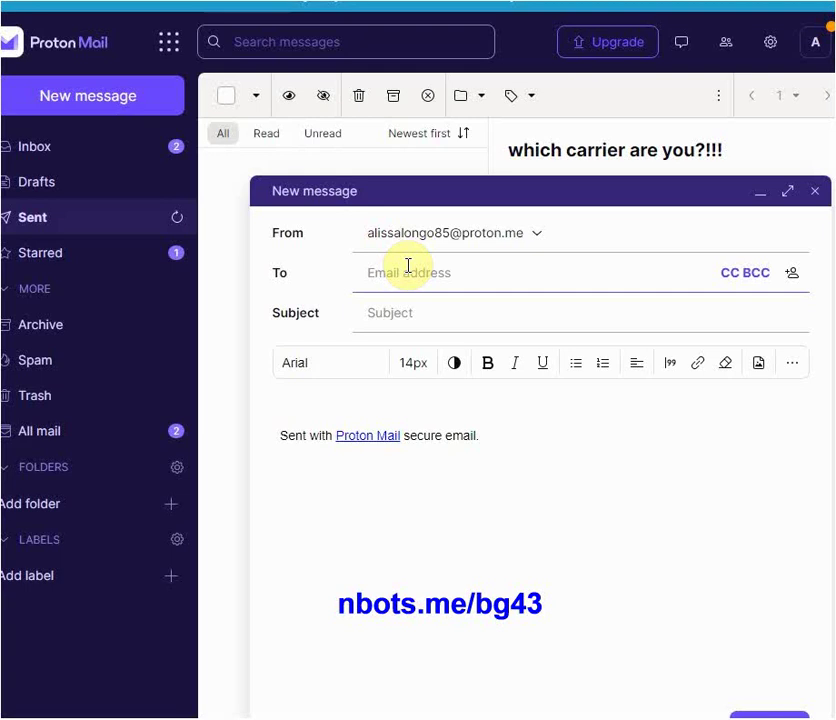
key("ctrl+v")
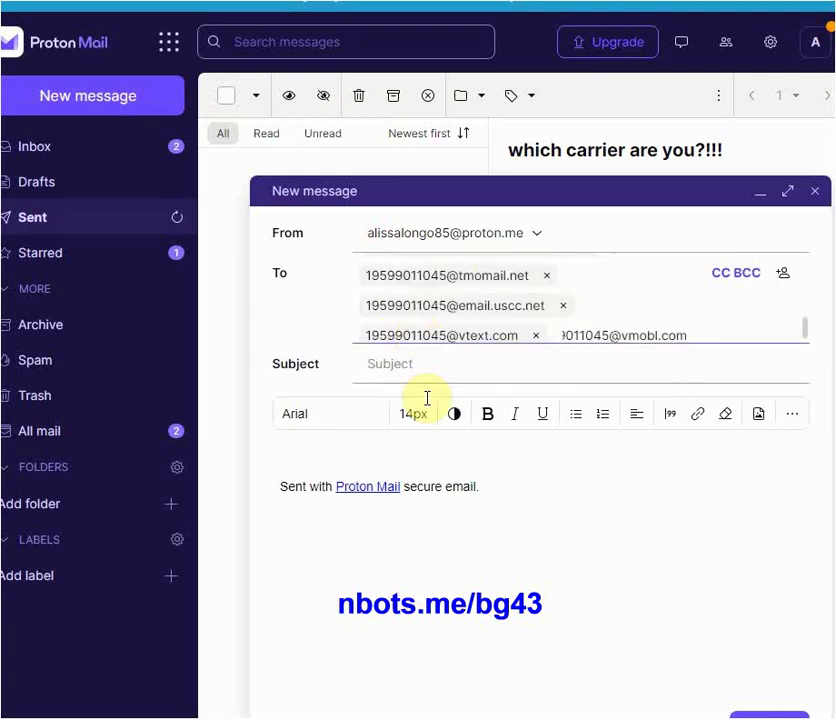
Step: Enter the subject "a simple carrier test" and replace the default signature with the body text "sdf sdf sdf"
left_click(425, 392)
type("a s")
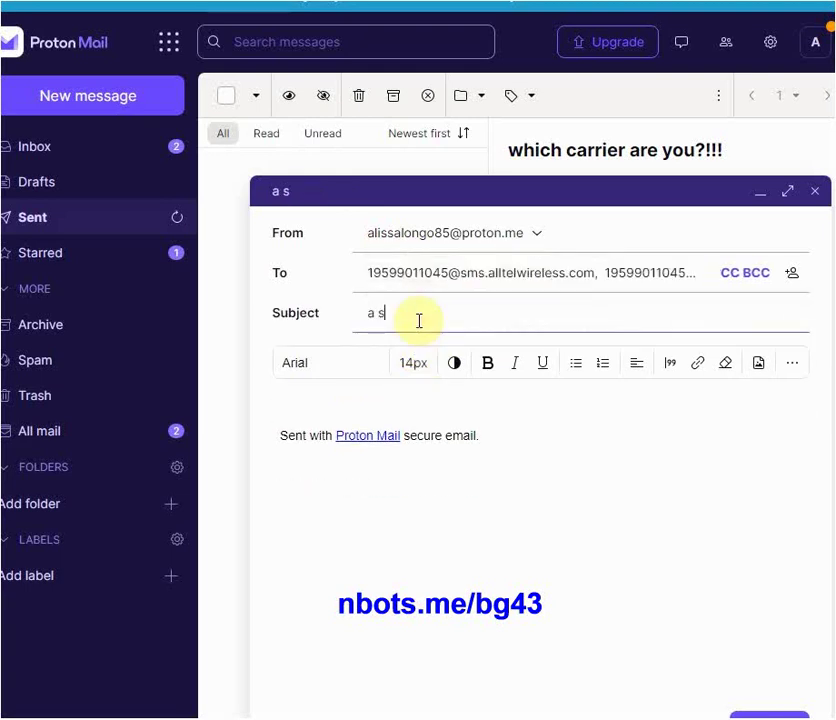
type("imple carrier test")
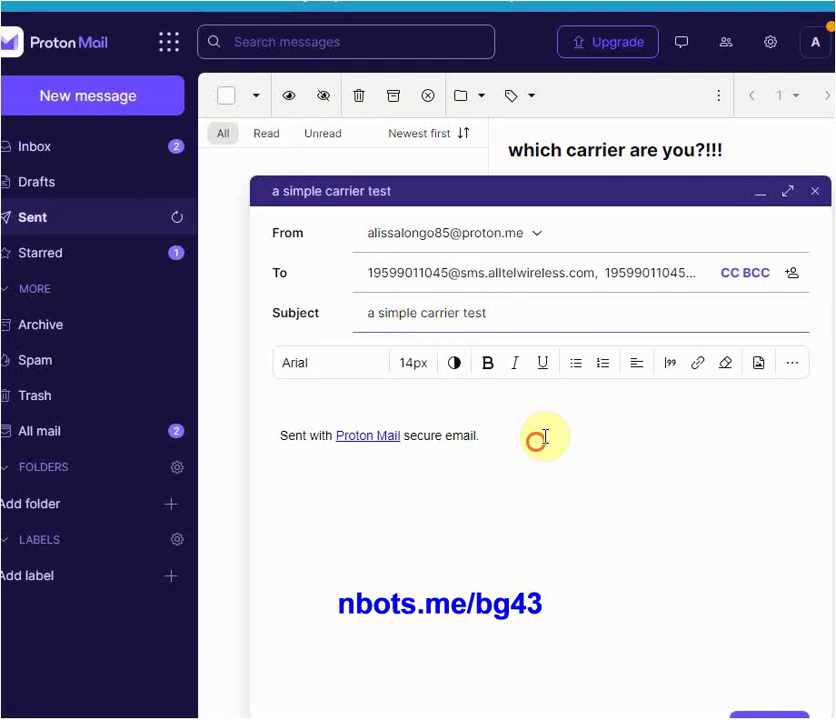
left_click_drag(537, 435, 300, 397)
type("sdf sdf sdf")
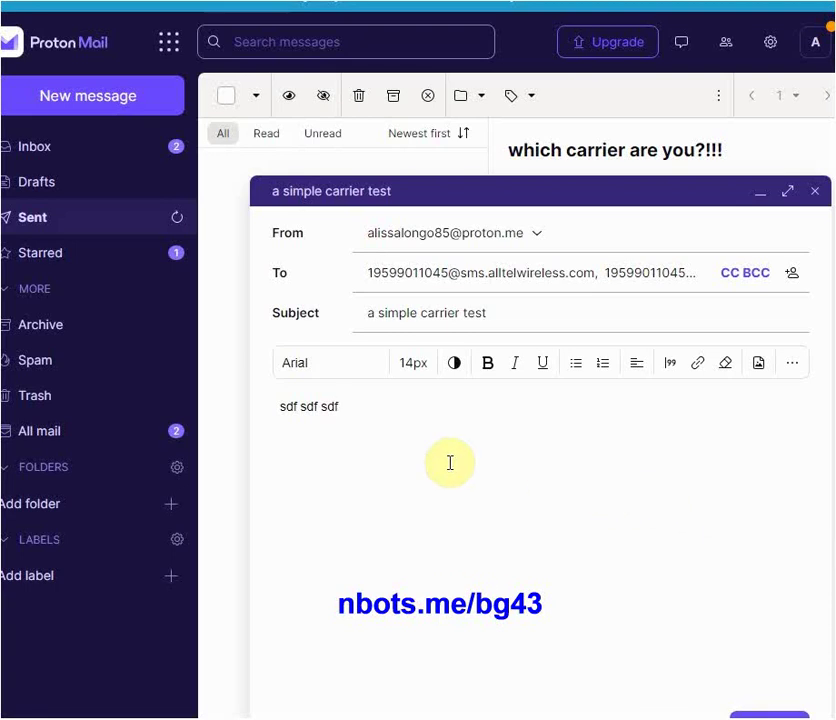
Step: Switch to Notepad and highlight the vtext.com and mymetropcs.com gateway domains in the list
left_click(427, 416)
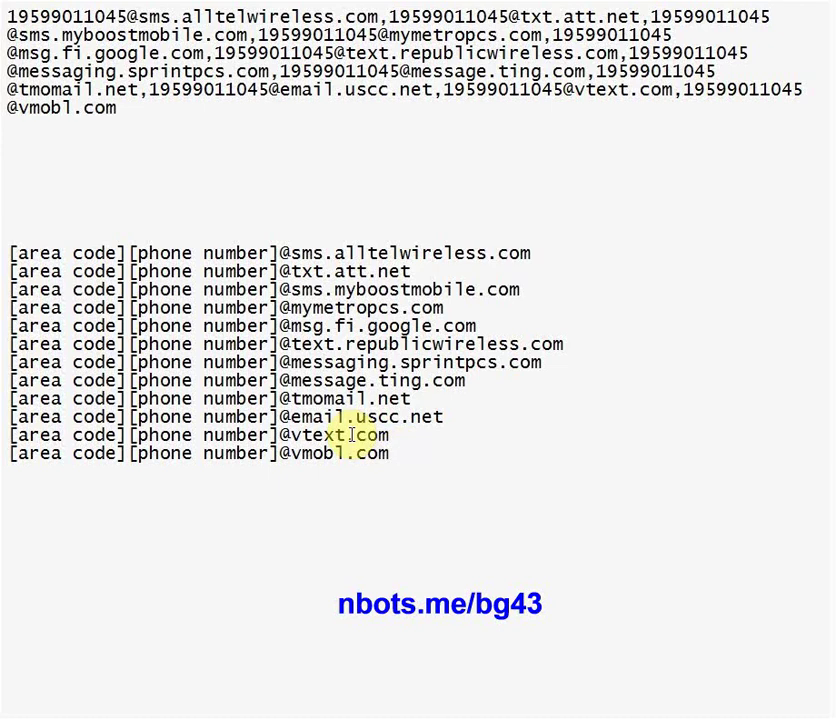
left_click_drag(386, 430, 283, 438)
left_click_drag(447, 307, 293, 306)
left_click(276, 312)
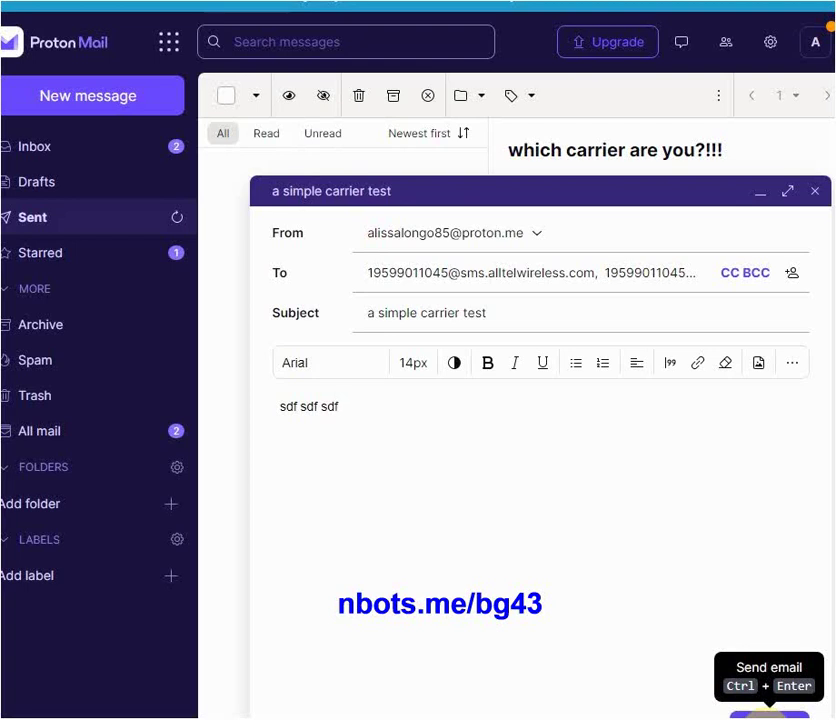
Step: Switch back to Proton Mail and send the carrier test message to all gateway addresses
left_click(766, 712)
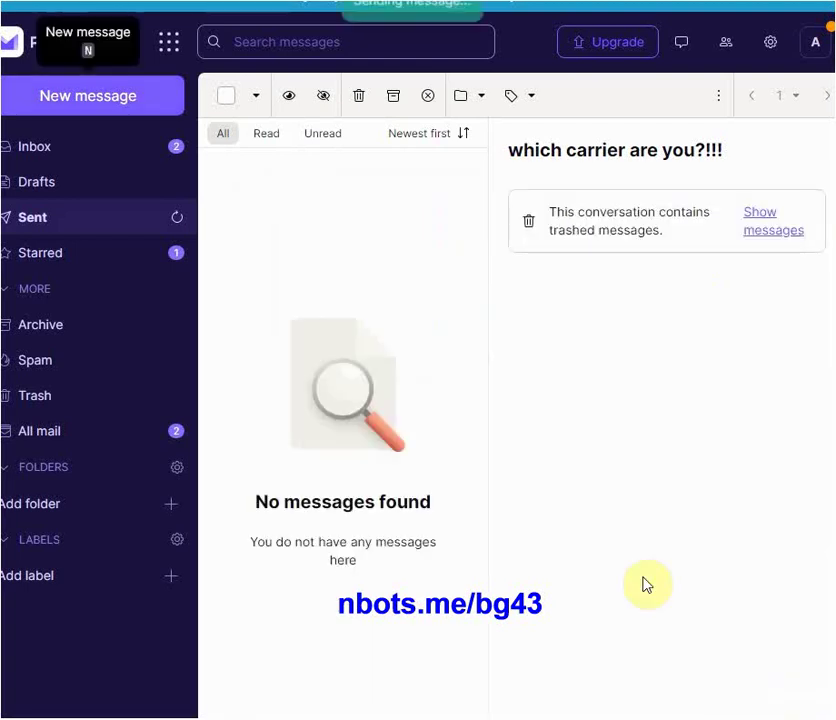
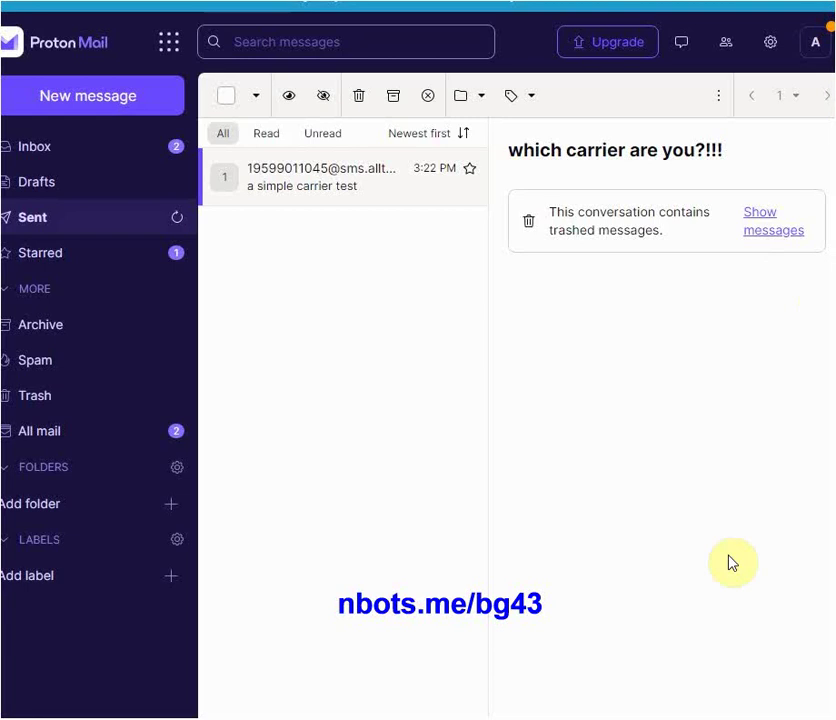
left_click(657, 705)
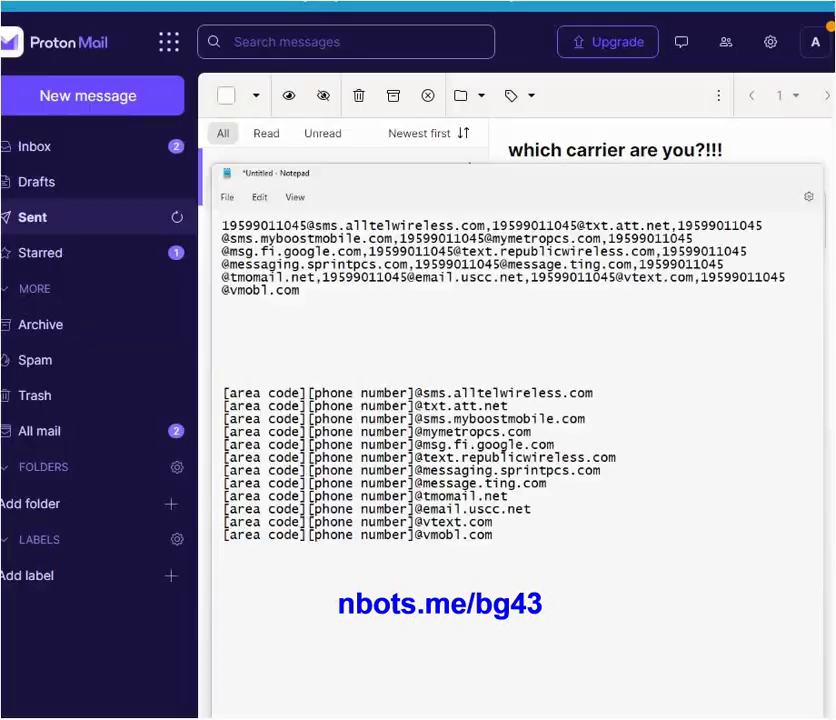
left_click(756, 170)
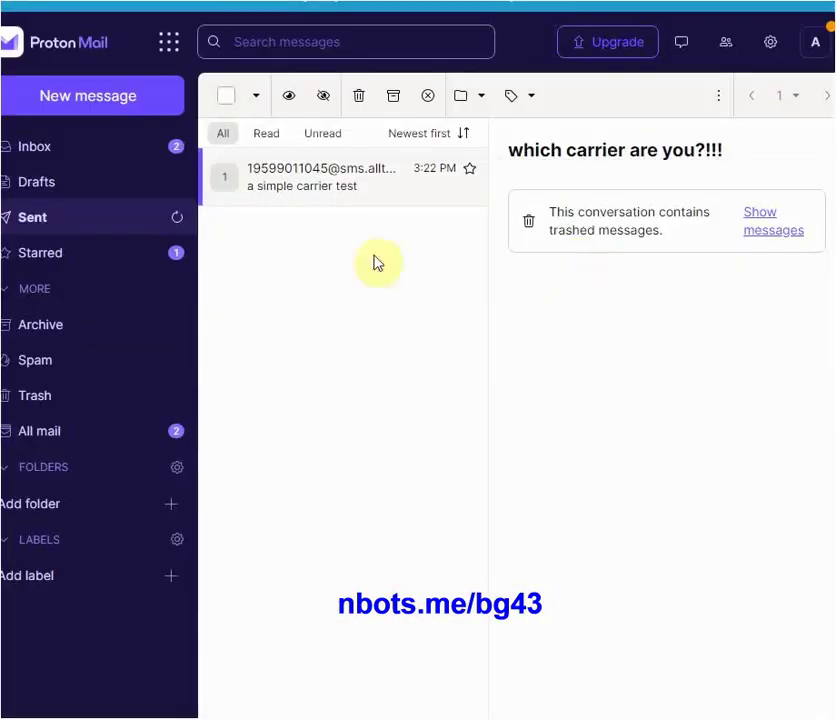
Step: Open the Proton Mail inbox to check for replies, and return to the gateway list in Notepad
left_click(67, 151)
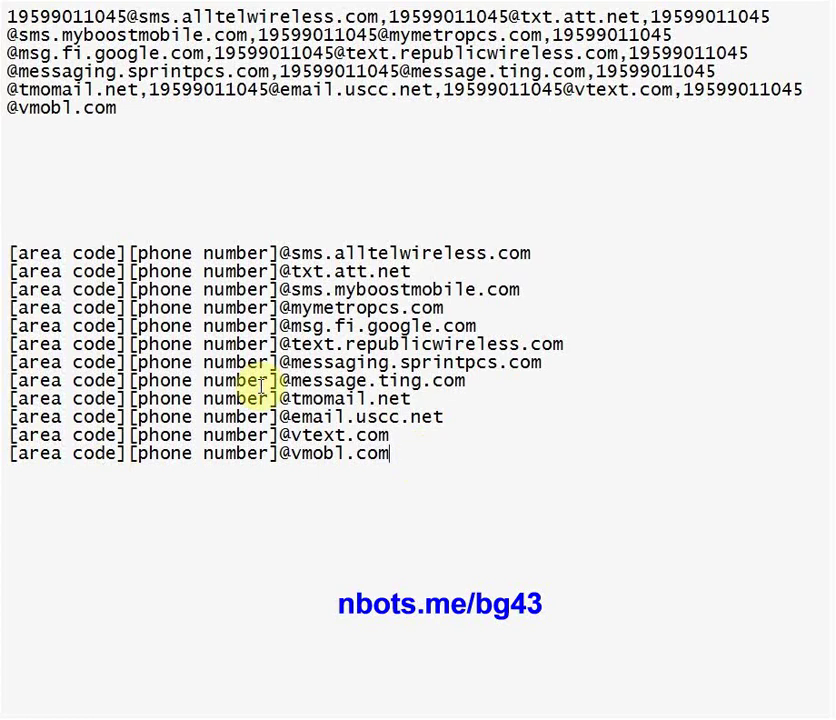
left_click(411, 457)
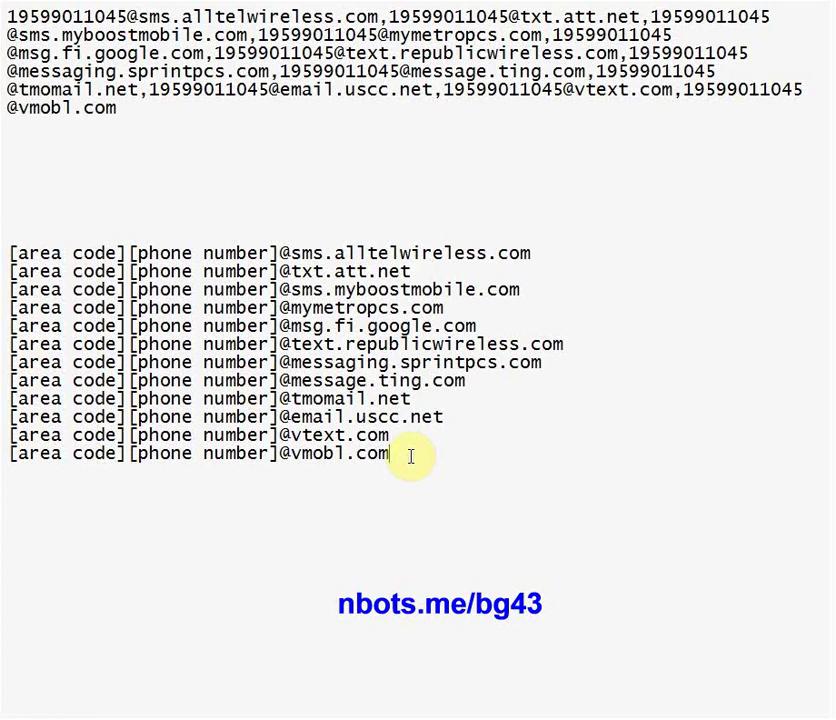